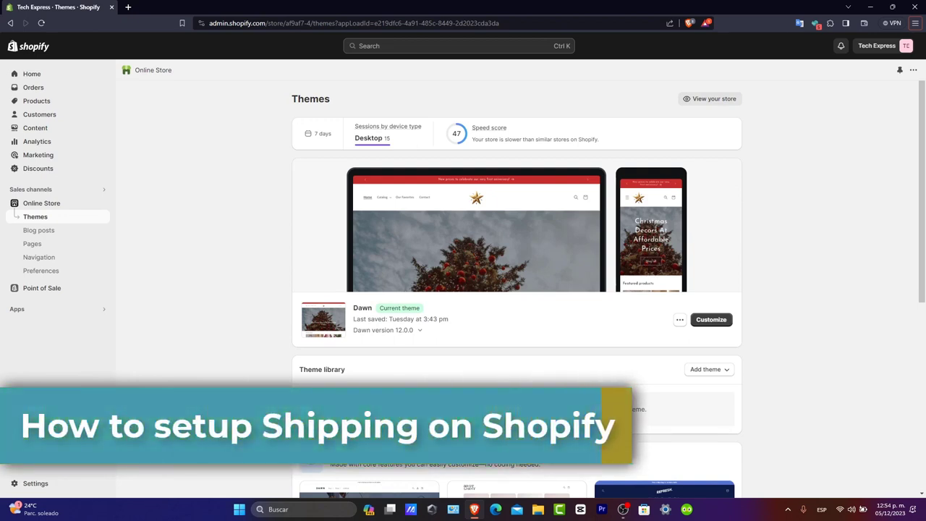
scroll(517, 289, down, 2)
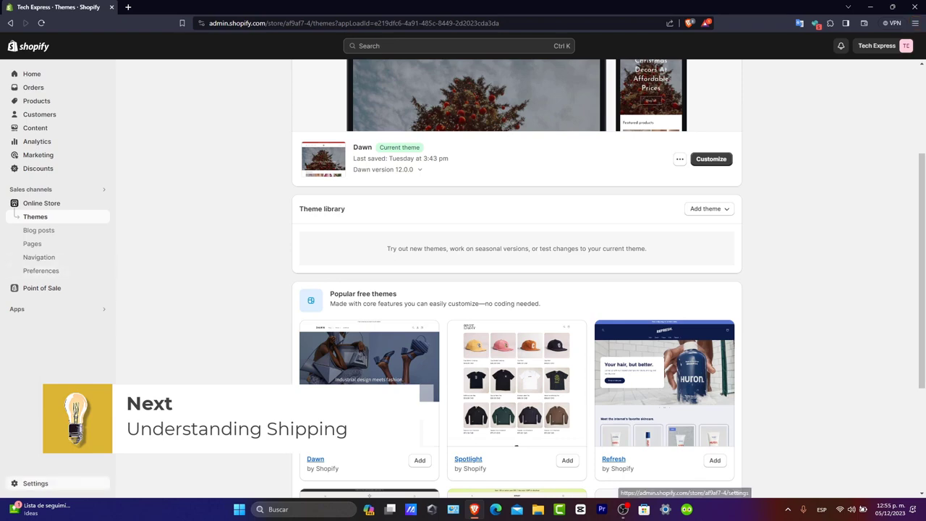
click(35, 484)
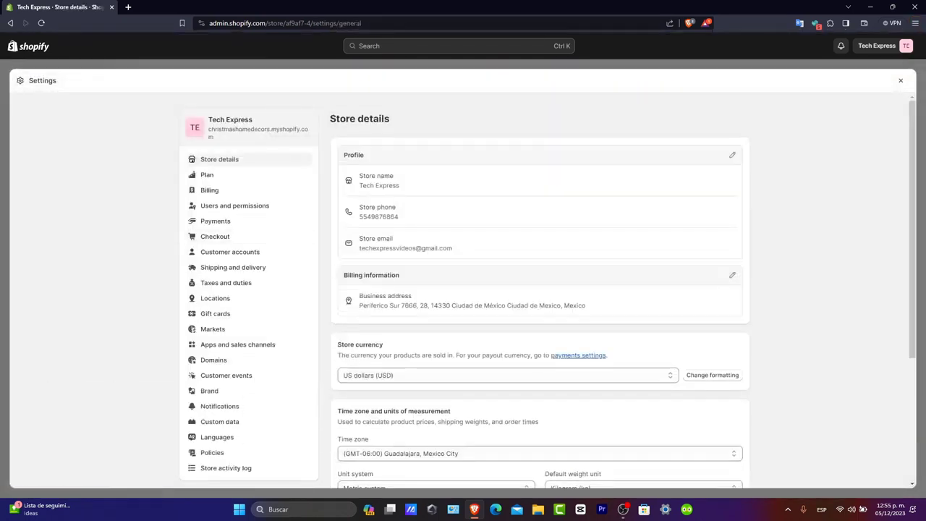
scroll(246, 233, down, 3)
scroll(247, 210, up, 2)
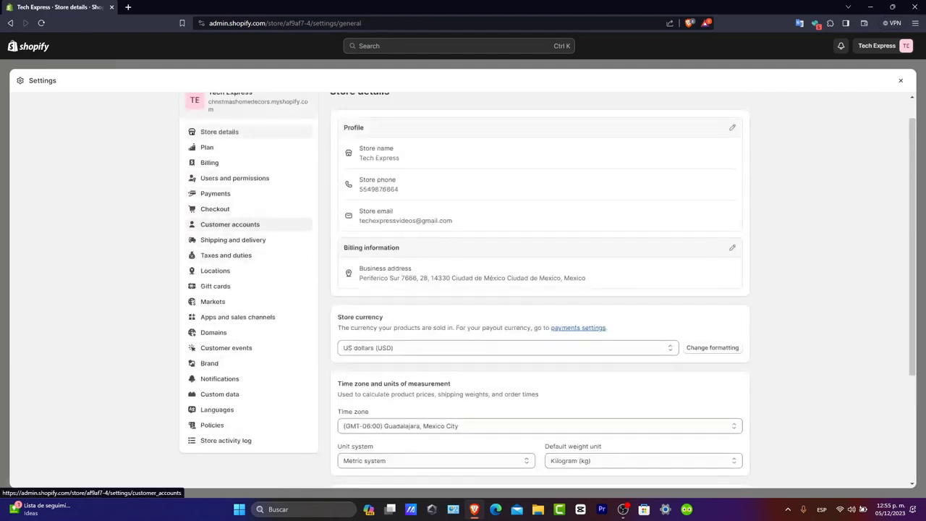
click(233, 239)
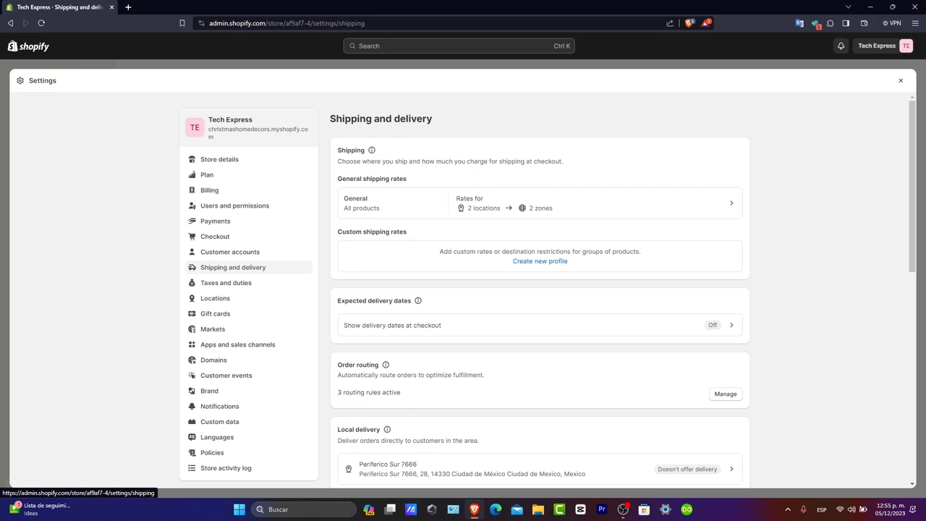
click(901, 81)
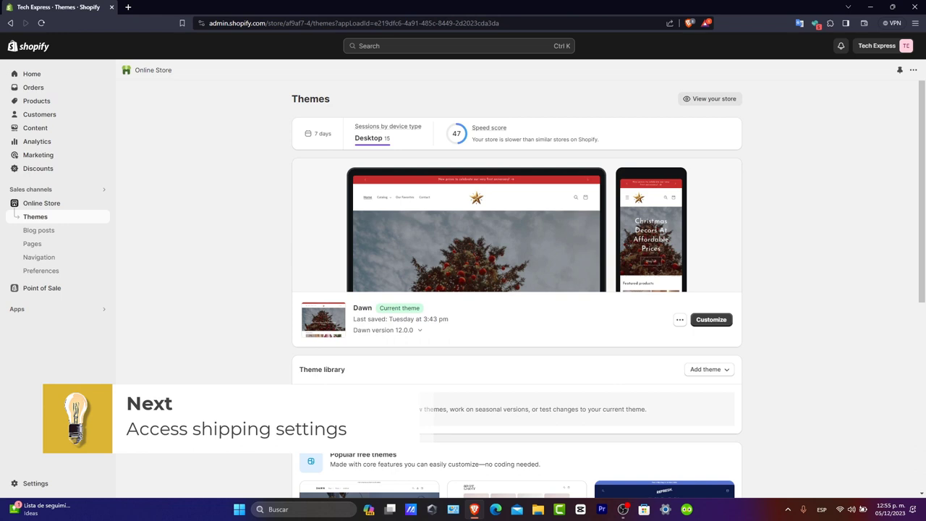
Open the General shipping rates profile from the store's Shipping and delivery settings.
click(36, 483)
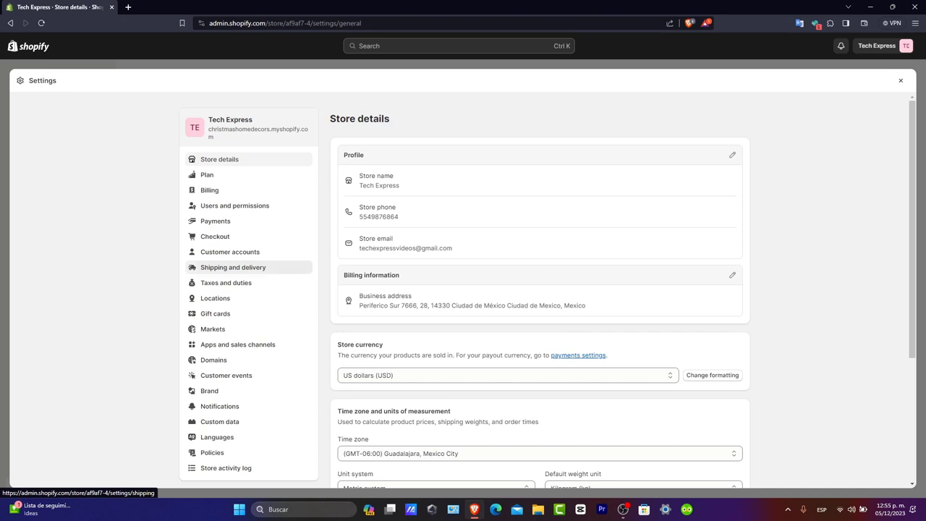
click(233, 267)
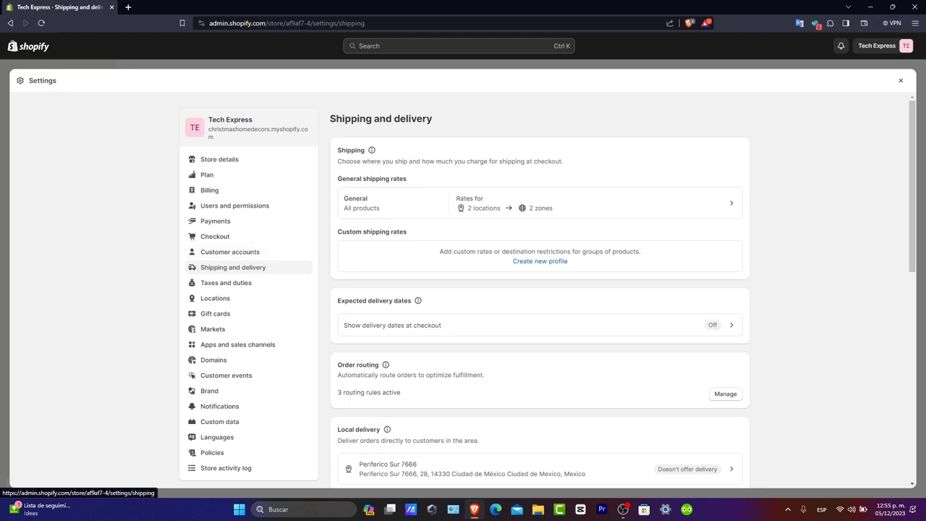
drag(375, 179, 409, 179)
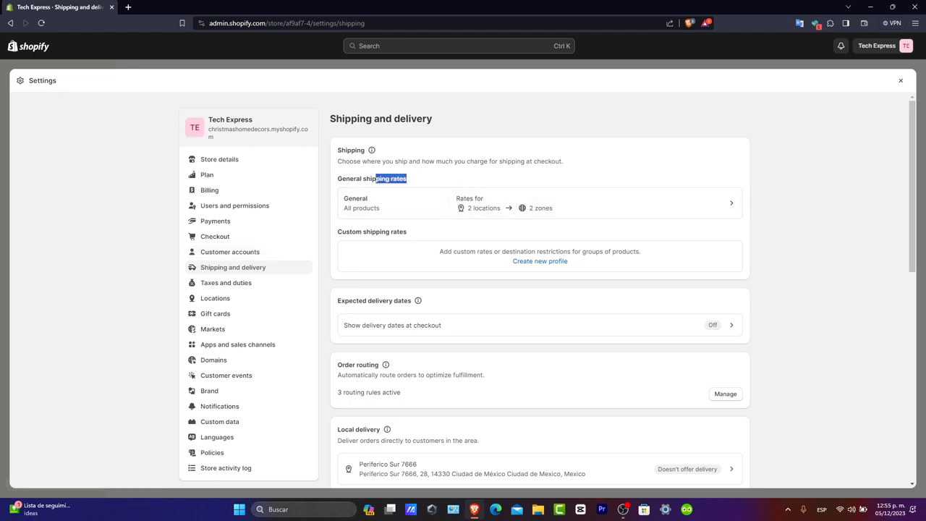
click(500, 203)
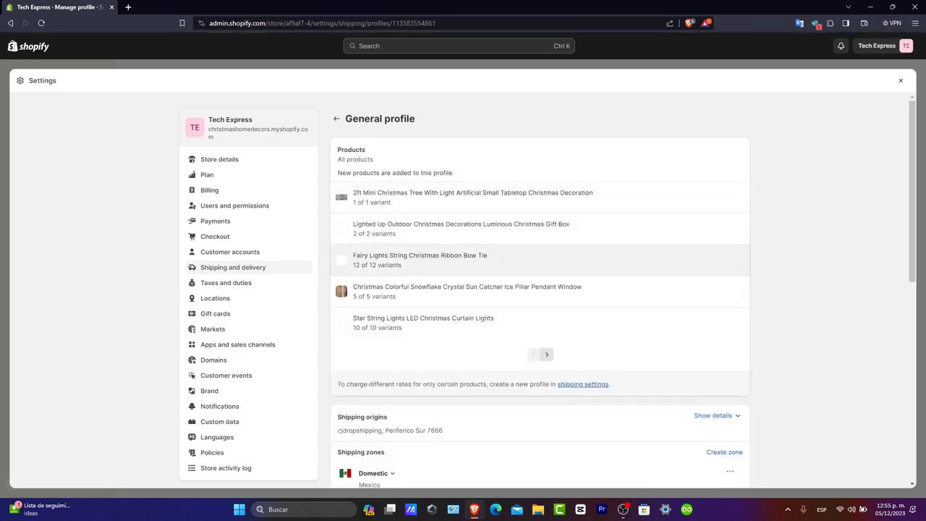
Check which markets the Domestic shipping zone covers.
scroll(507, 229, down, 2)
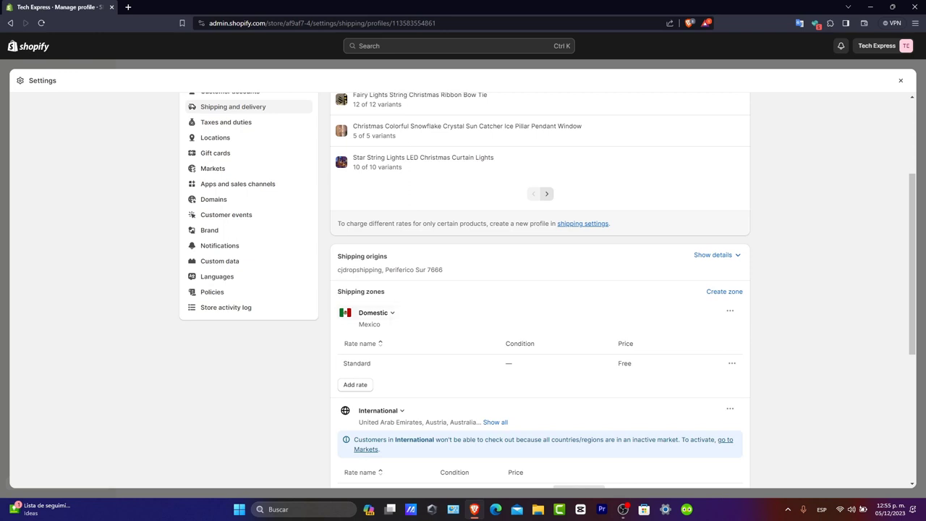
click(377, 313)
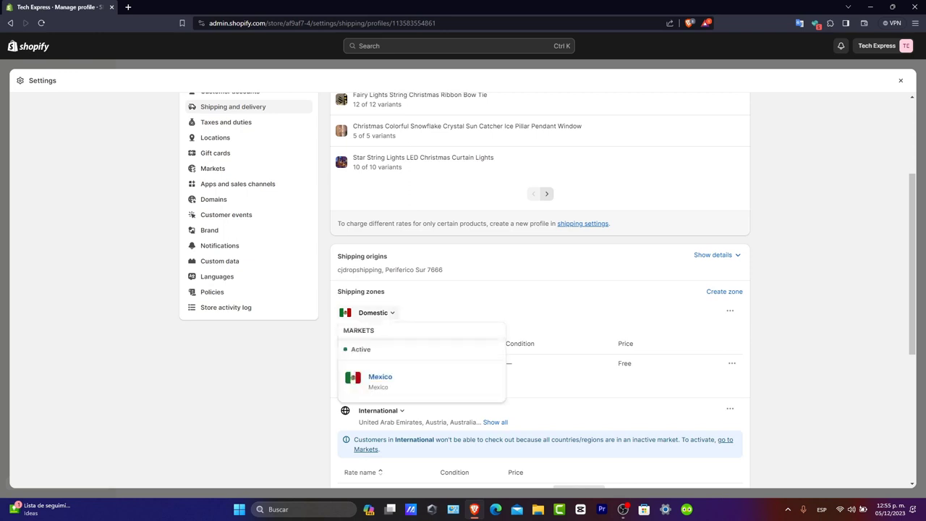
key(Escape)
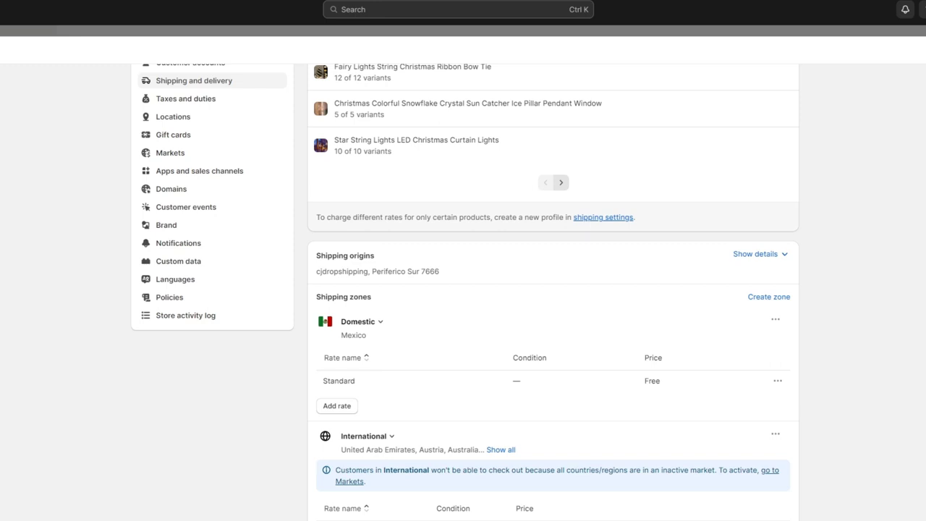
Add a self-defined rate named Standard with a price of $9.00 to the Domestic shipping zone.
click(337, 405)
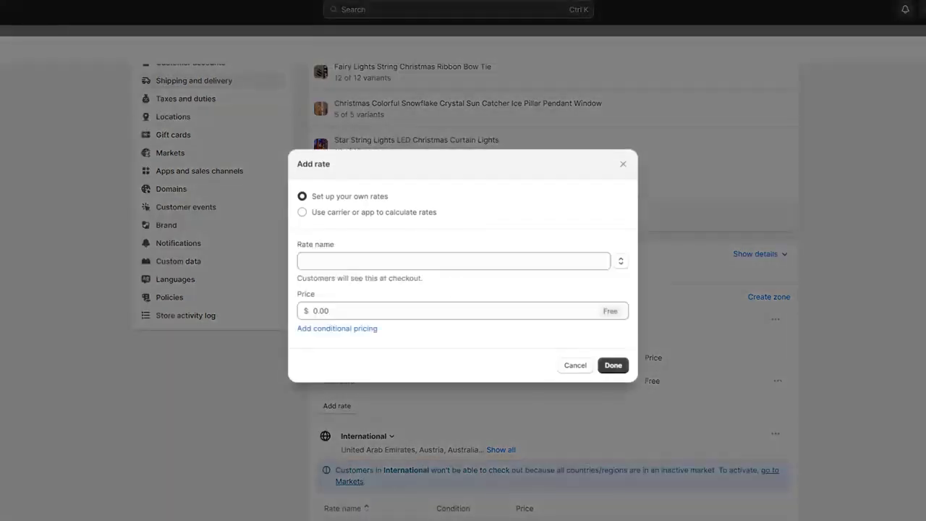
drag(338, 197, 389, 196)
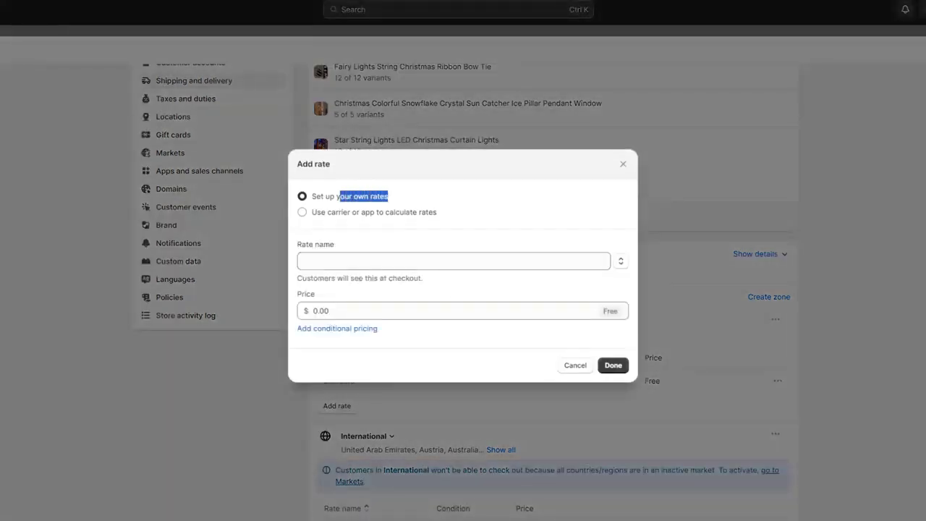
drag(328, 212, 438, 212)
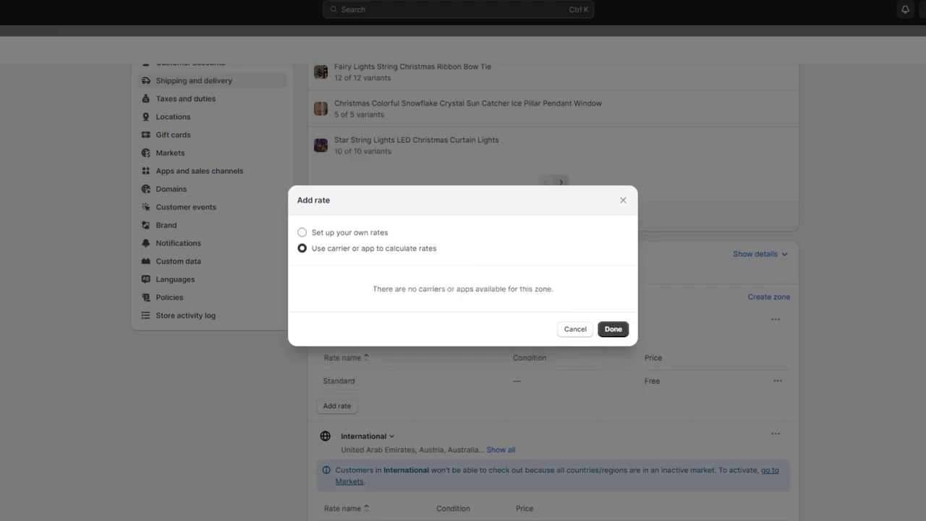
click(303, 232)
click(348, 261)
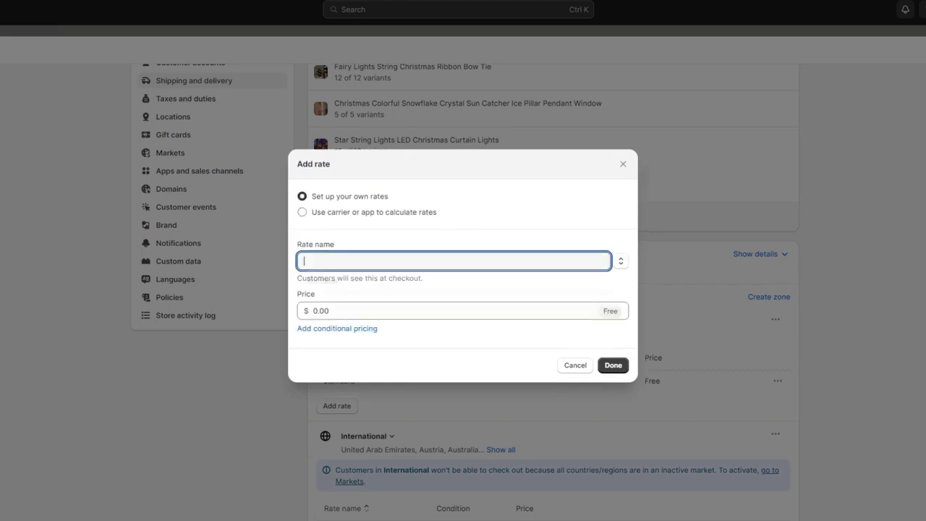
click(322, 283)
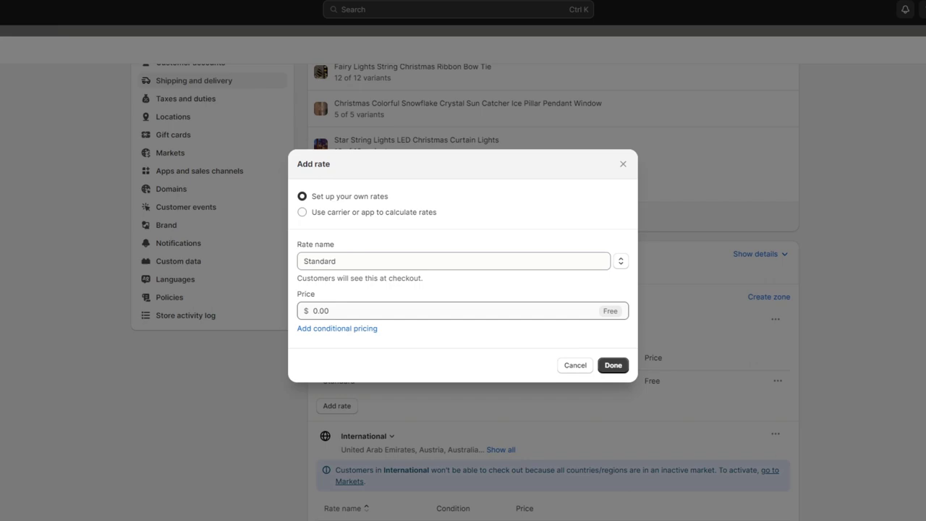
click(347, 311)
text(9)
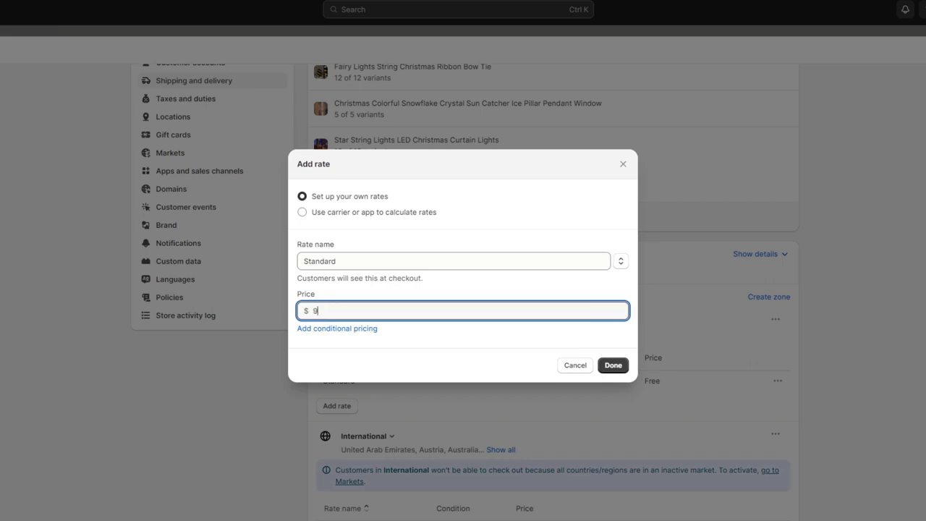
key(Tab)
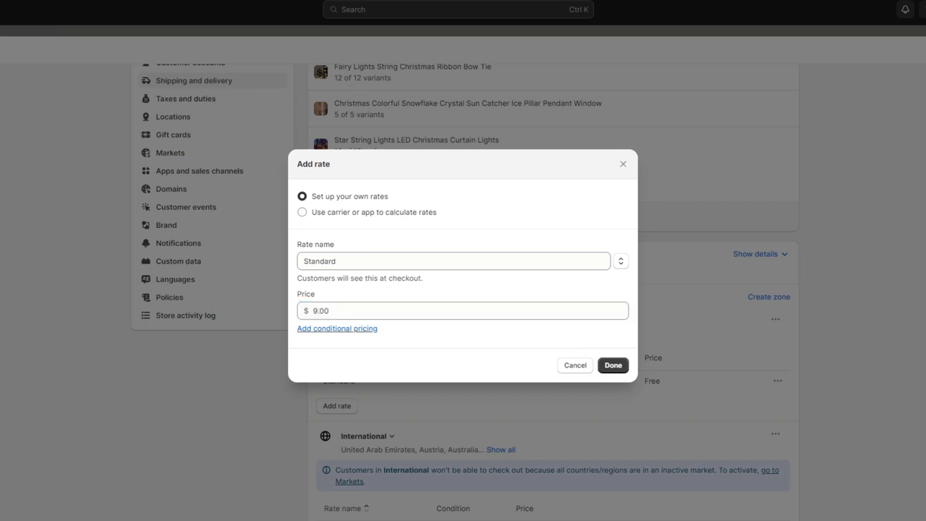
key(Tab)
key(Tab)
key(Return)
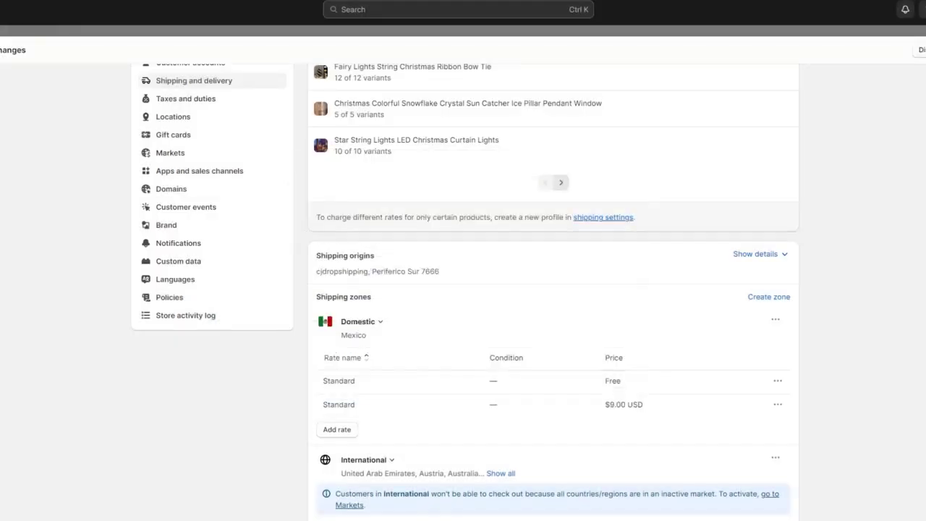
Delete the $9.00 Standard rate from the Domestic shipping zone.
scroll(554, 290, down, 3)
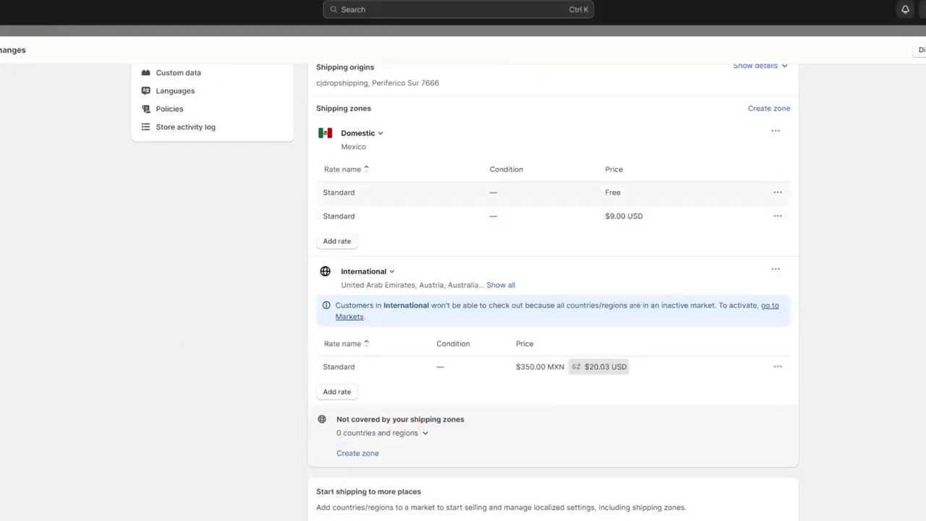
click(777, 216)
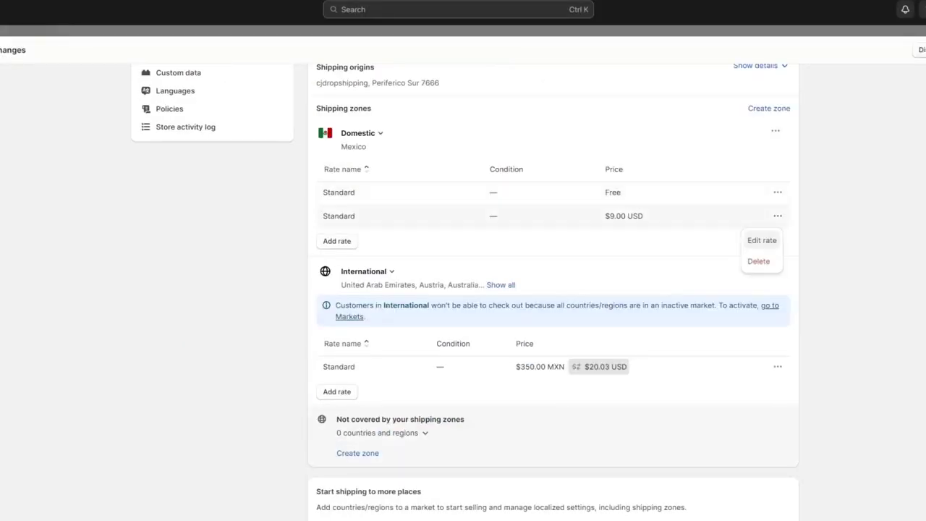
click(759, 260)
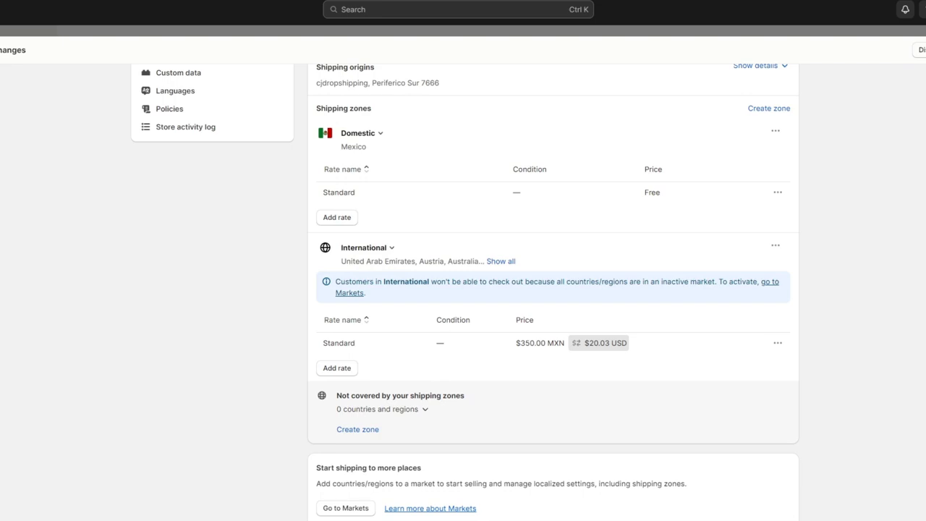
Start a new shipping zone, search its countries and regions for "states", and cancel the zone.
click(769, 108)
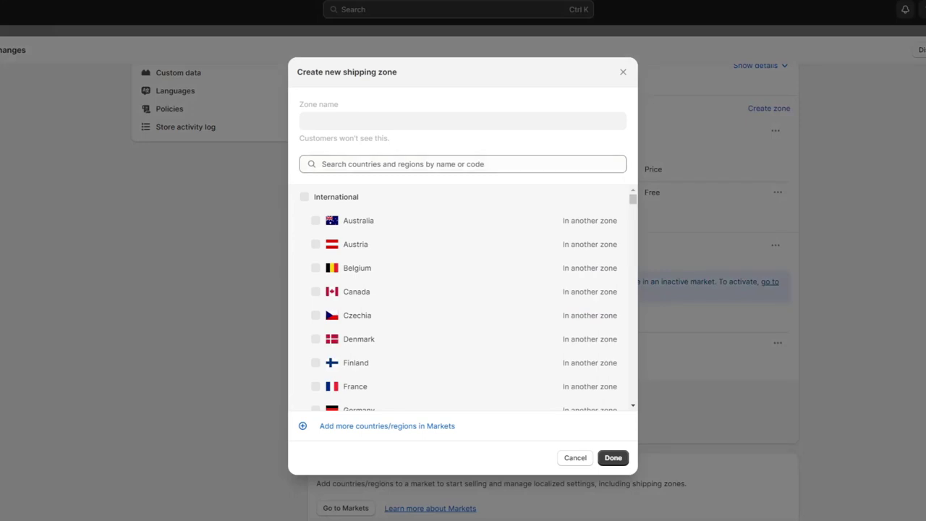
click(463, 164)
text(unetid)
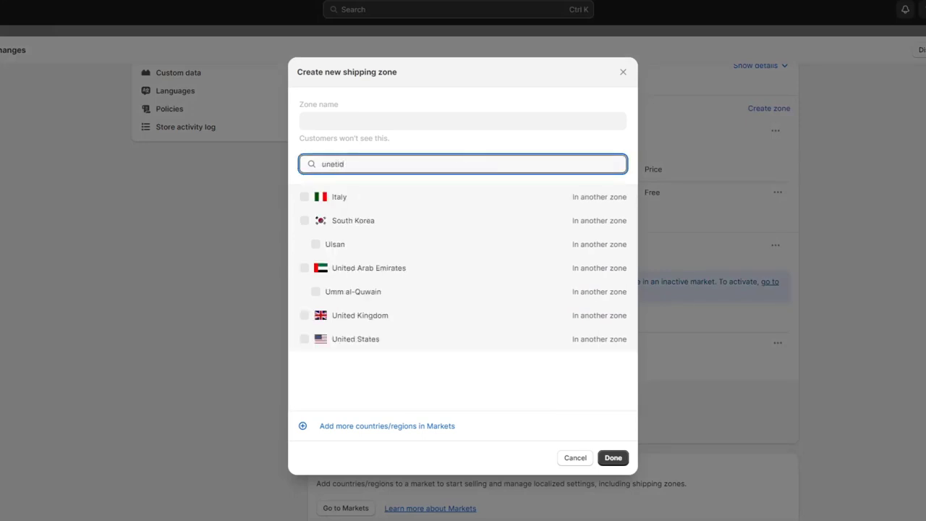
key(ctrl+a)
text(states)
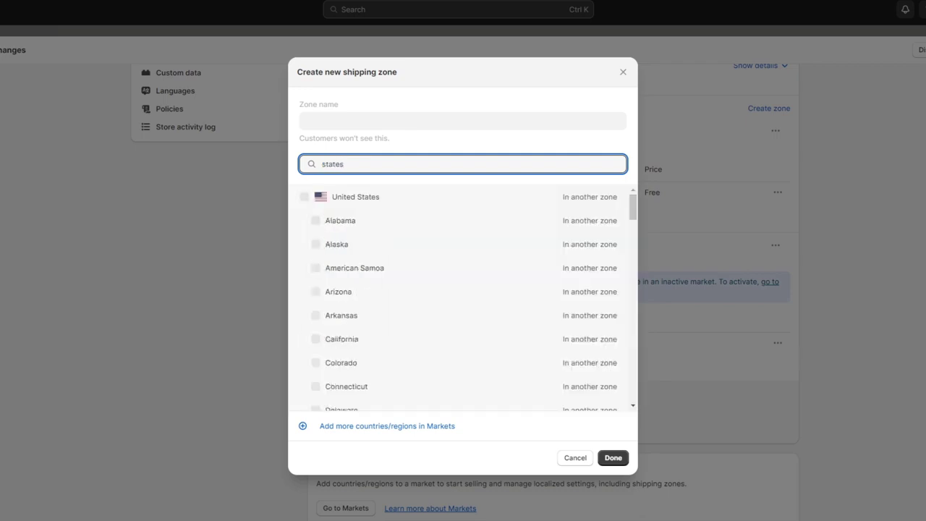
key(Tab)
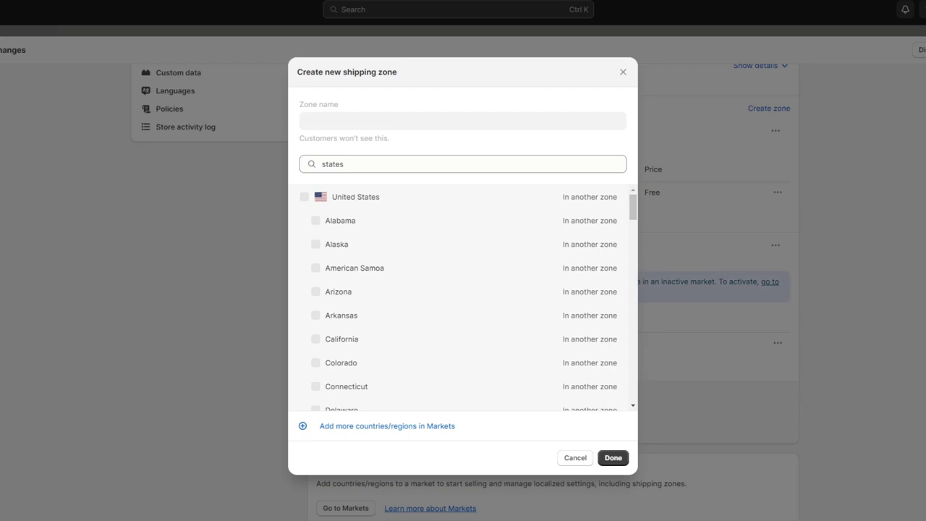
key(shift+Tab)
key(BackSpace)
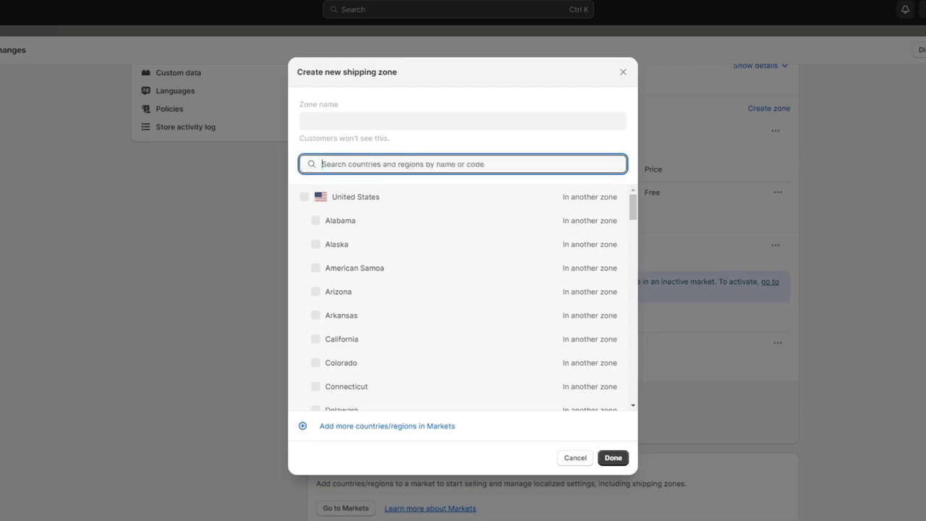
key(Tab)
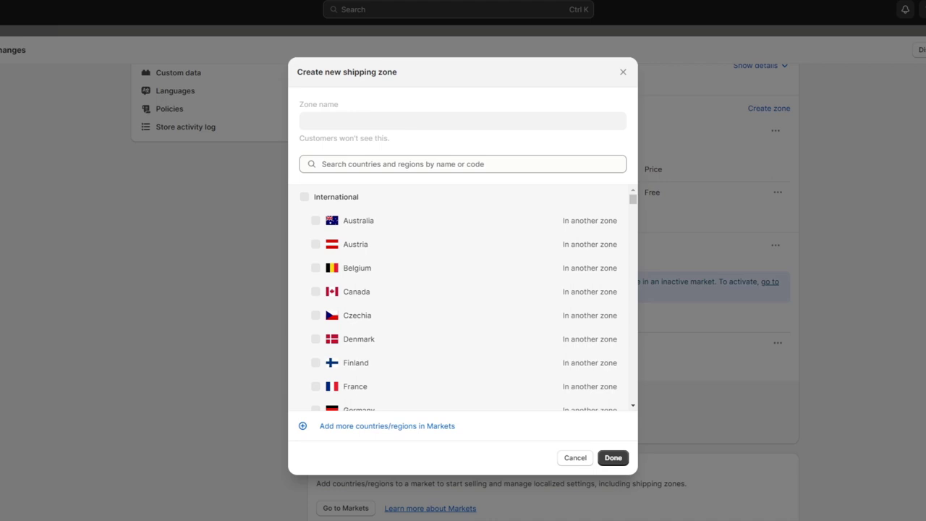
click(576, 458)
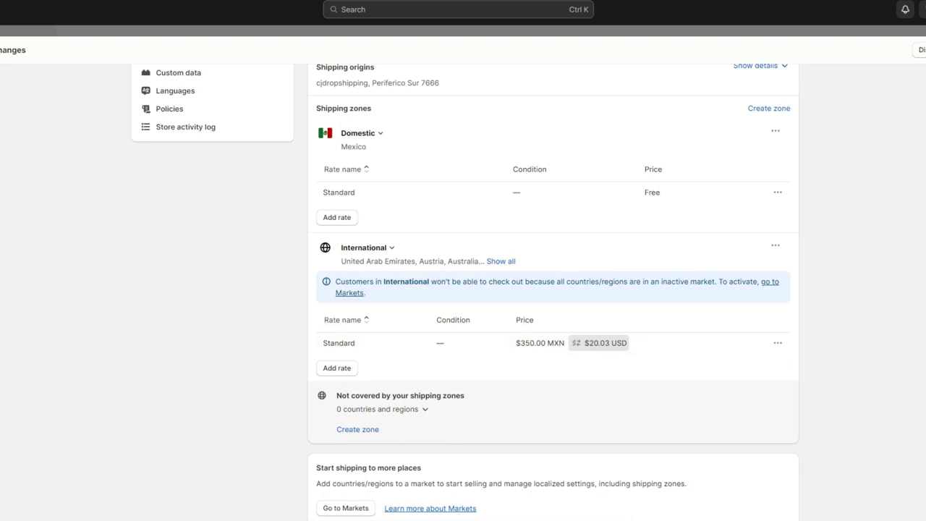
Expand the International zone's full country list and examine the price of its Standard rate.
drag(355, 261, 480, 267)
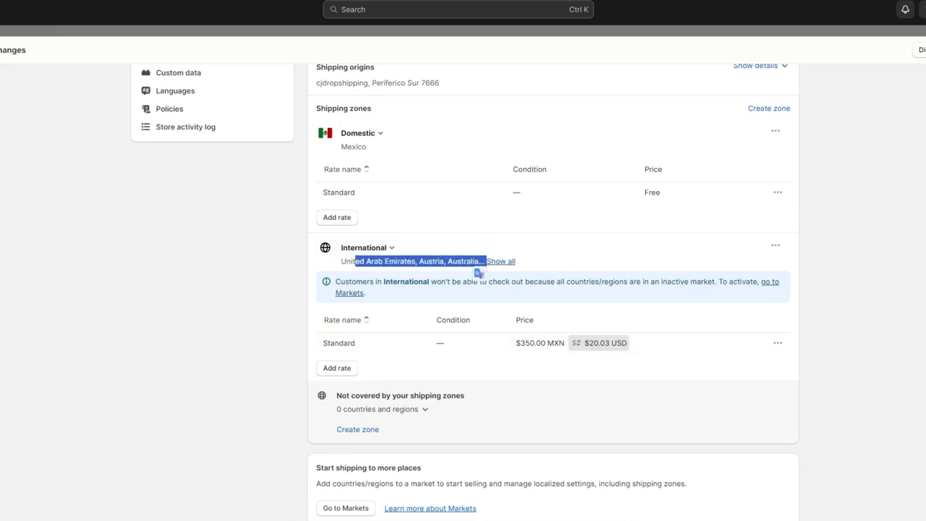
click(499, 262)
drag(627, 261, 689, 275)
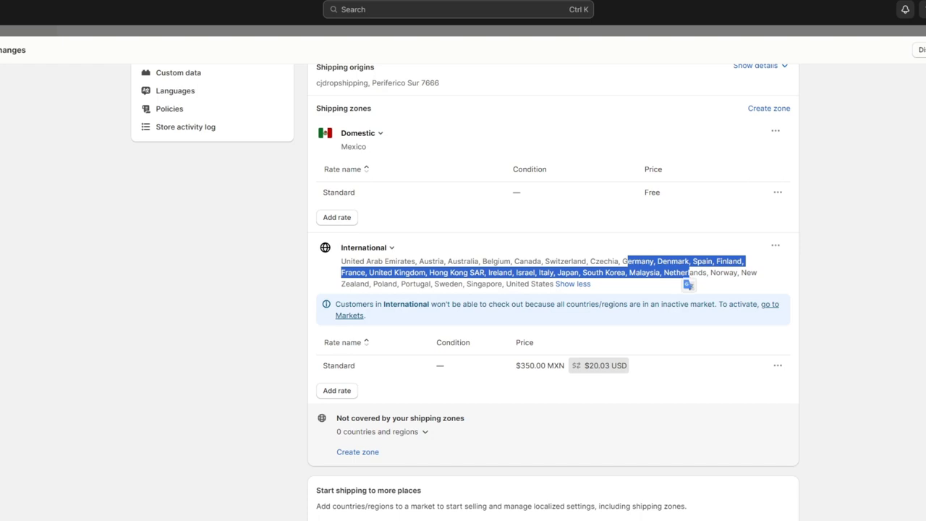
drag(351, 366, 323, 364)
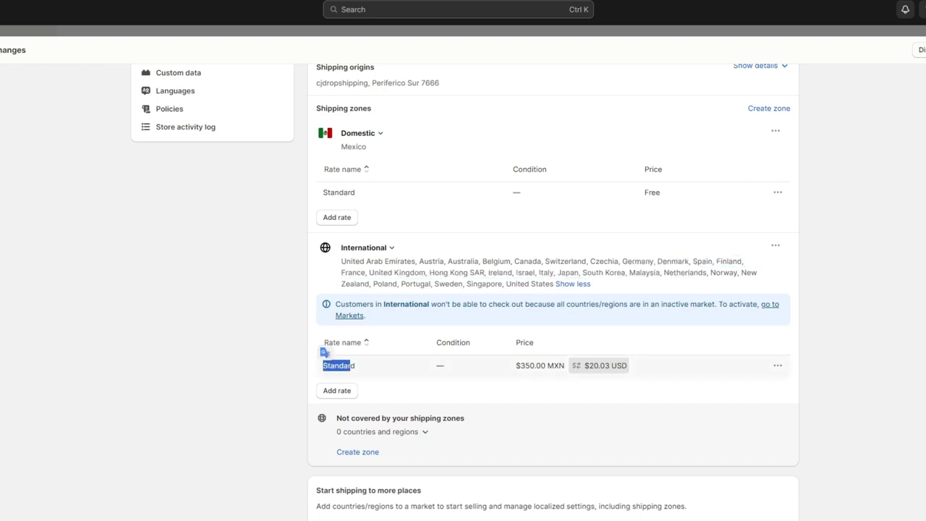
double_click(555, 365)
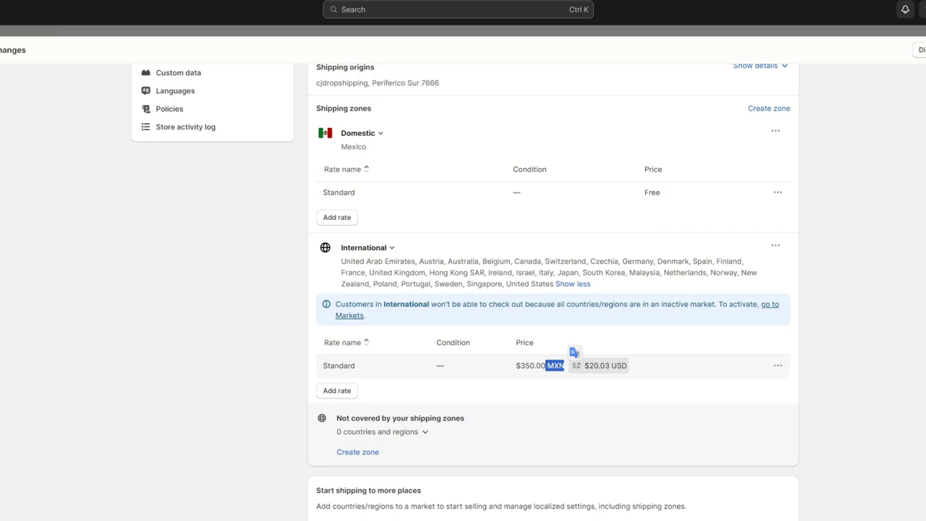
Go from the General shipping profile to the store's Markets settings.
scroll(572, 354, down, 3)
click(558, 212)
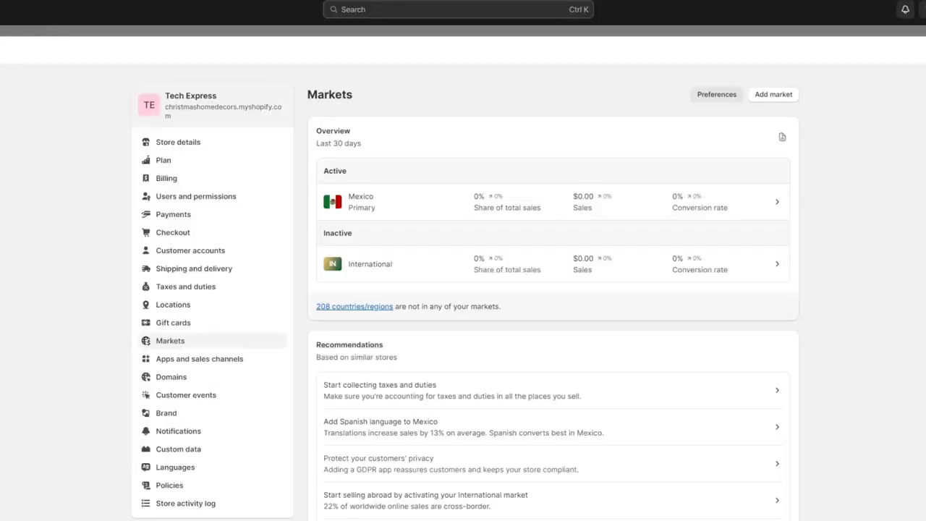
Leave the store's shipping settings without saving the pending changes to the shipping profile.
scroll(550, 296, down, 3)
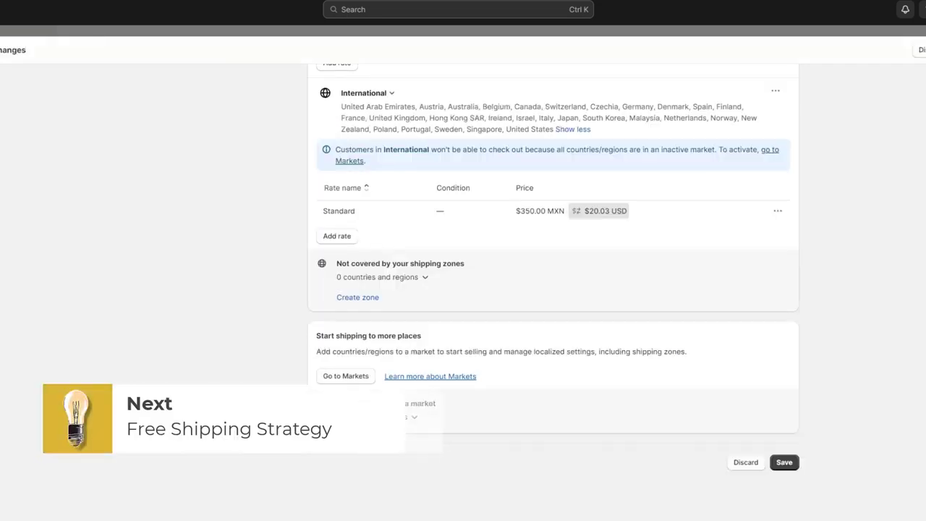
key(Escape)
click(603, 296)
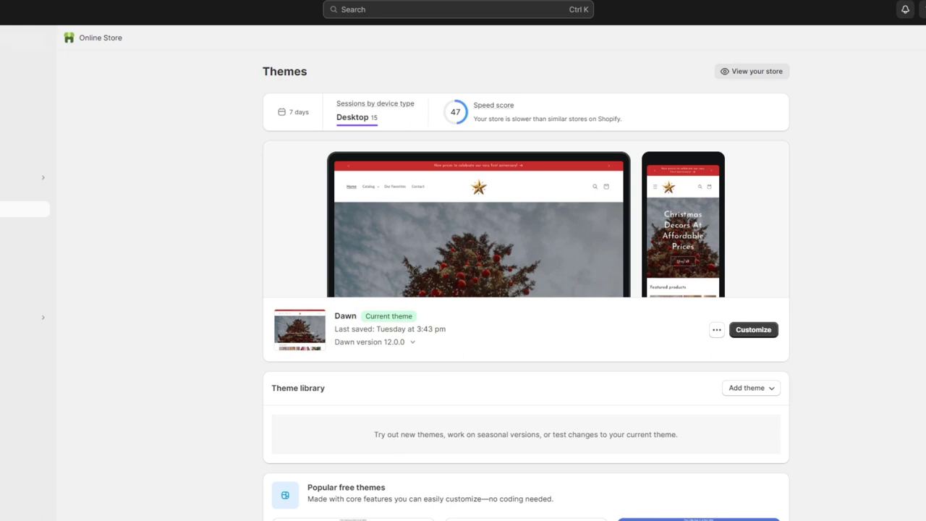
Open the product Christmas Shoes Winter Home Slippers Elk Soft and bring all its variants into the bulk editor.
click(25, 74)
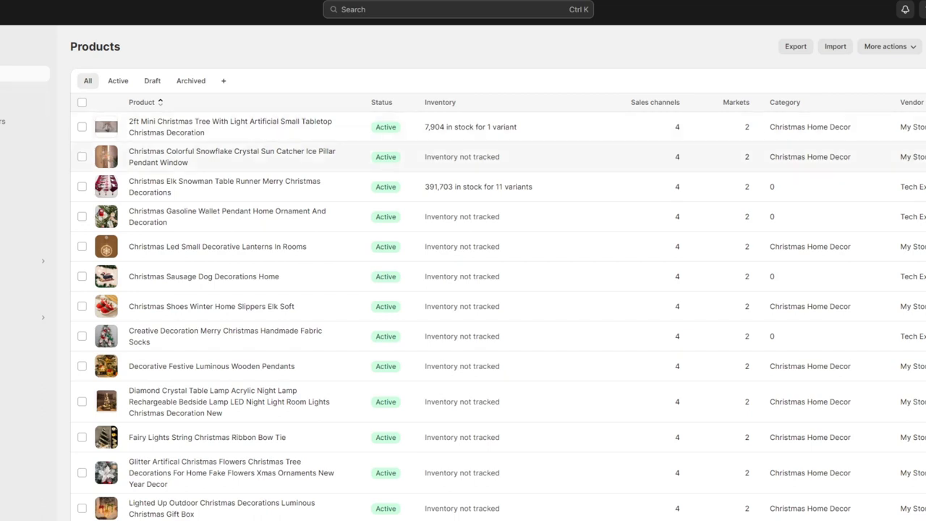
click(211, 306)
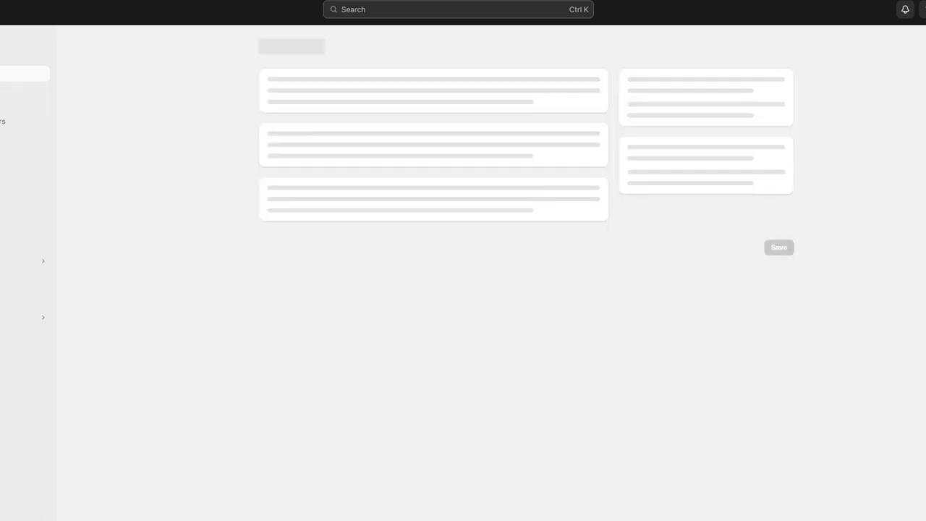
scroll(527, 272, down, 5)
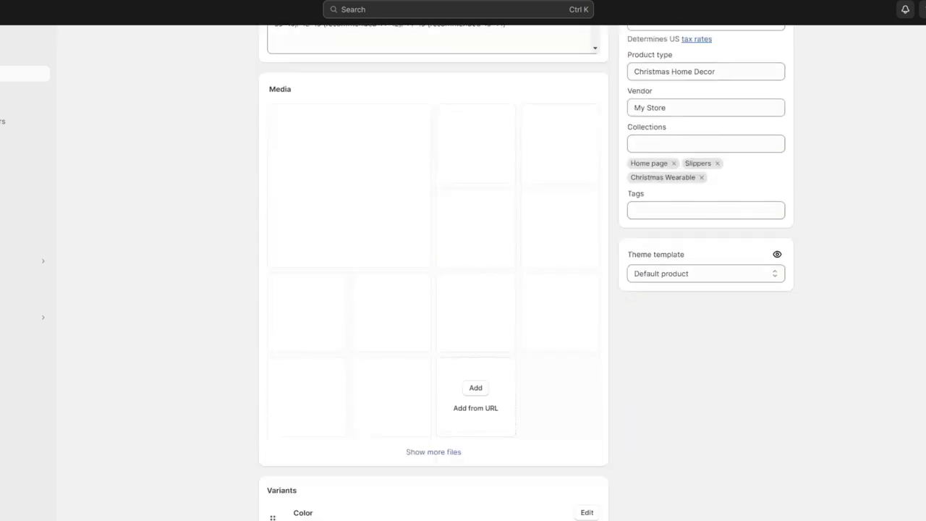
scroll(433, 272, down, 5)
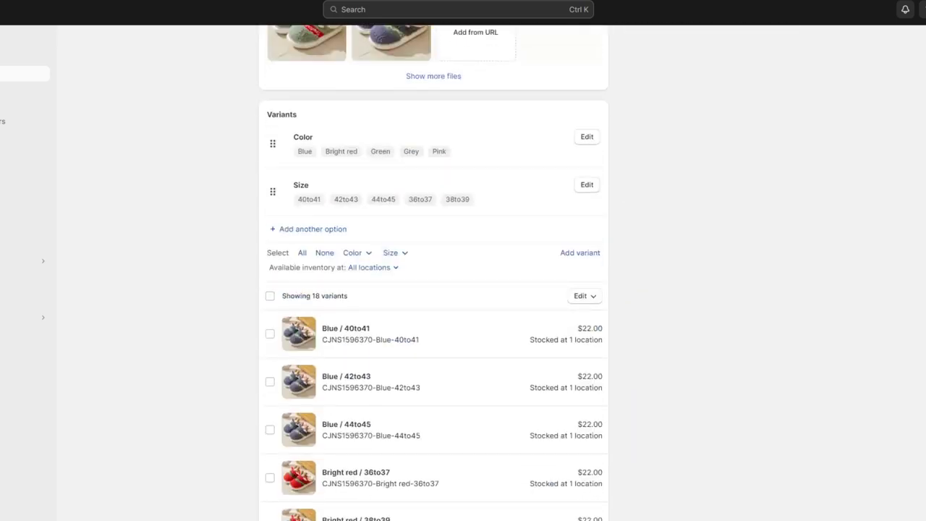
scroll(434, 290, down, 10)
scroll(433, 289, up, 3)
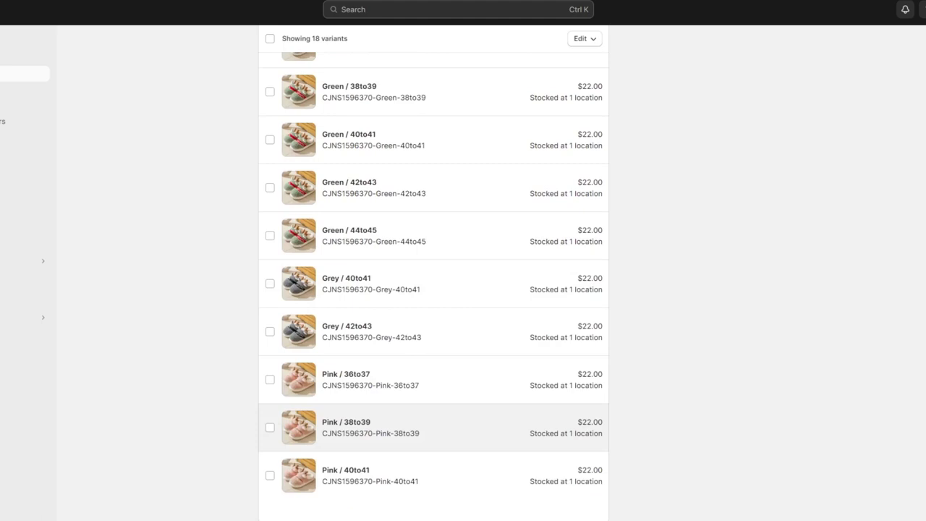
scroll(434, 427, up, 10)
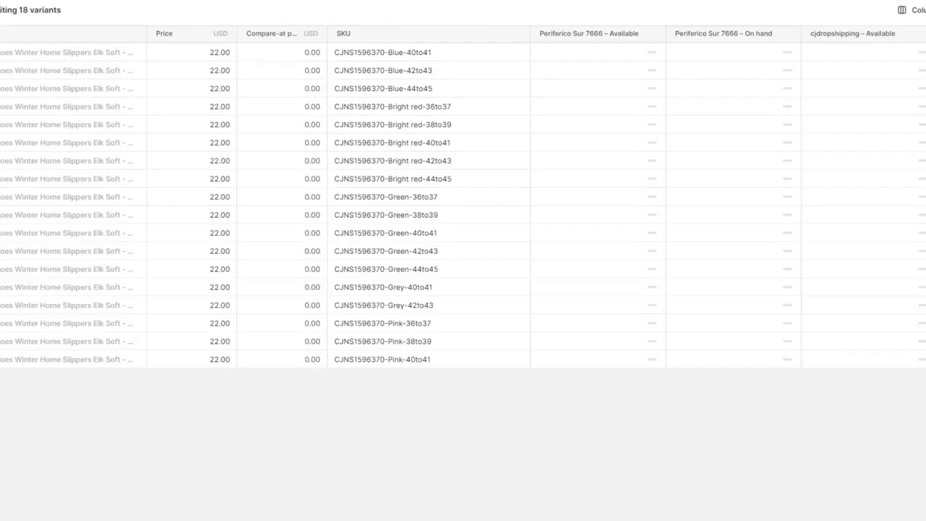
Set the price of the Blue 40to41 slipper variant to 20.00 USD.
click(918, 11)
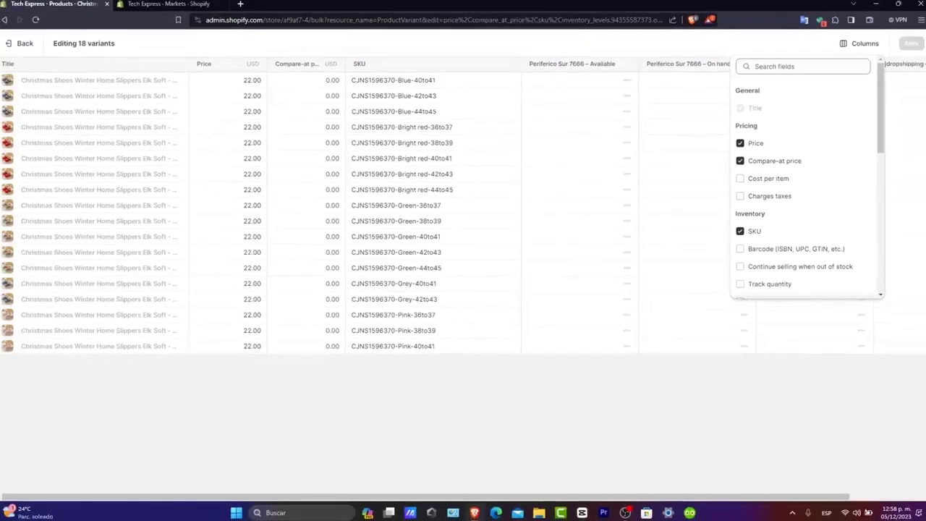
click(308, 83)
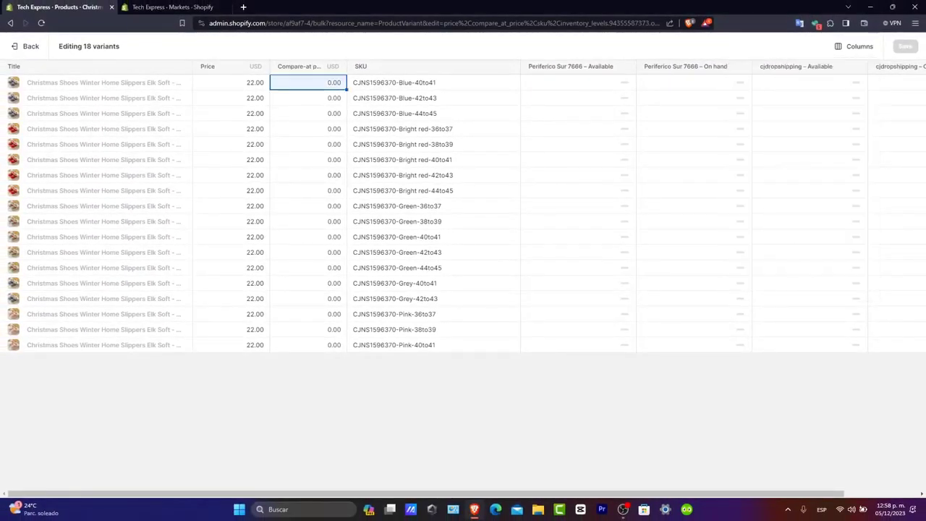
click(232, 82)
double_click(232, 83)
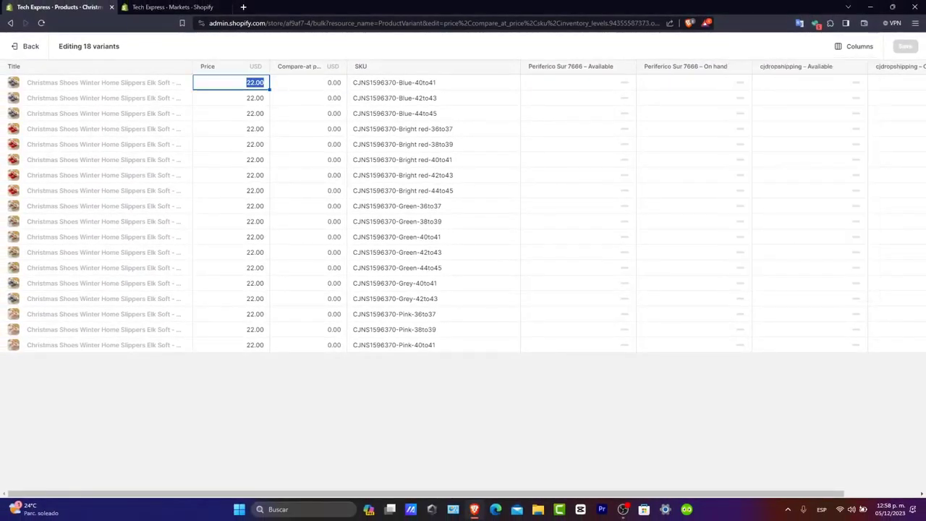
text(20)
key(Return)
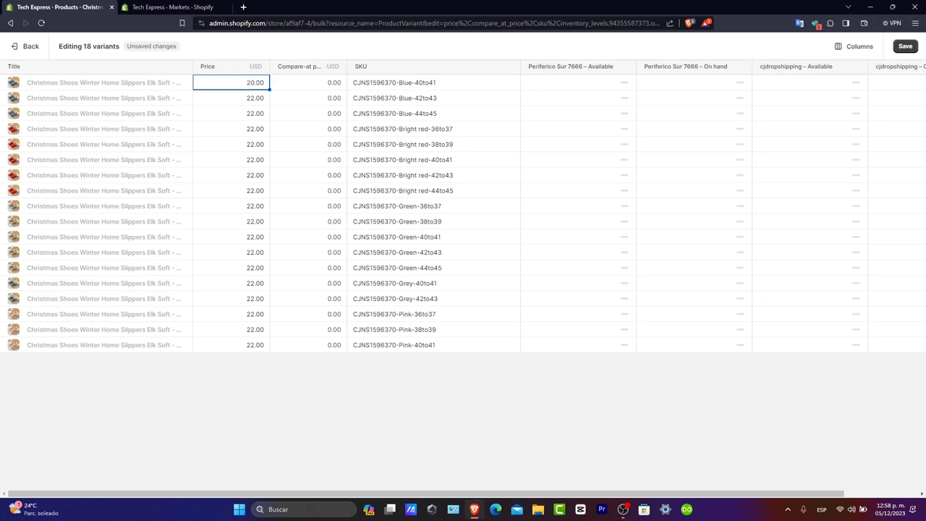
Set the Blue 40to41 variant's price to 19.00 USD and fill that price down to all the other variants.
key(Return)
text(19)
key(Return)
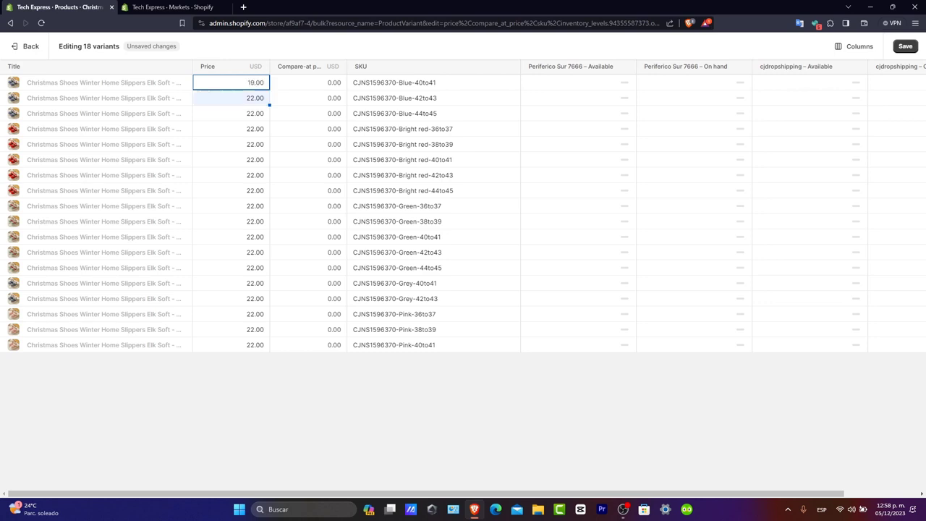
key(Up)
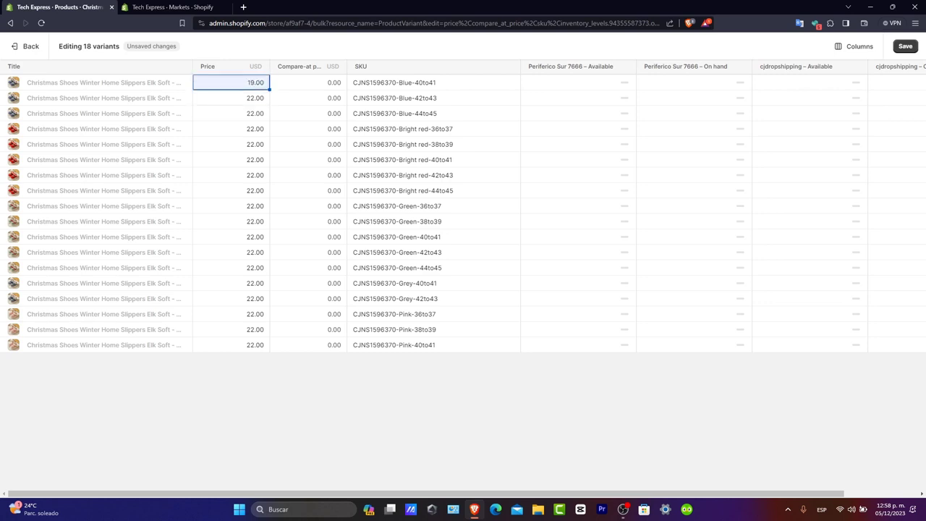
drag(269, 90, 270, 347)
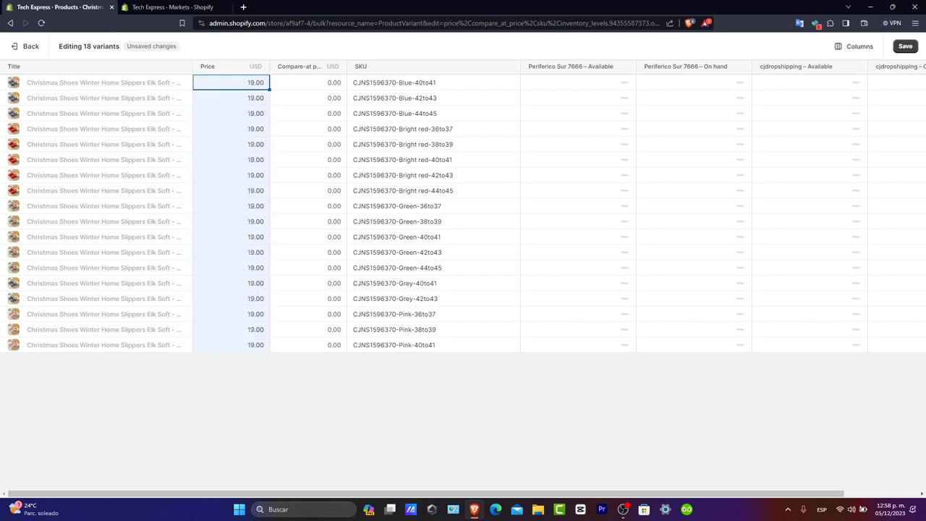
Set the compare-at price of all slipper variants to 26.00 USD and save the bulk edits.
click(308, 83)
text(26)
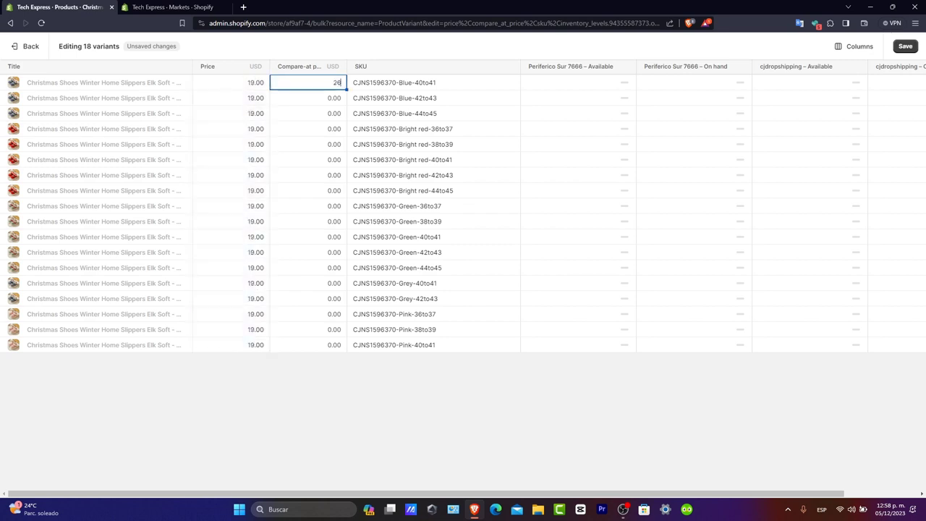
key(shift+Down)
key(shift+Down)
key(shift+Down)
key(shift+Down)
key(shift+Down)
key(shift+Down)
key(shift+Down)
key(shift+Down)
key(shift+Down)
key(shift+Down)
key(shift+Down)
key(shift+Down)
key(shift+Down)
key(shift+Down)
key(shift+Down)
key(shift+Down)
key(shift+Down)
key(ctrl+d)
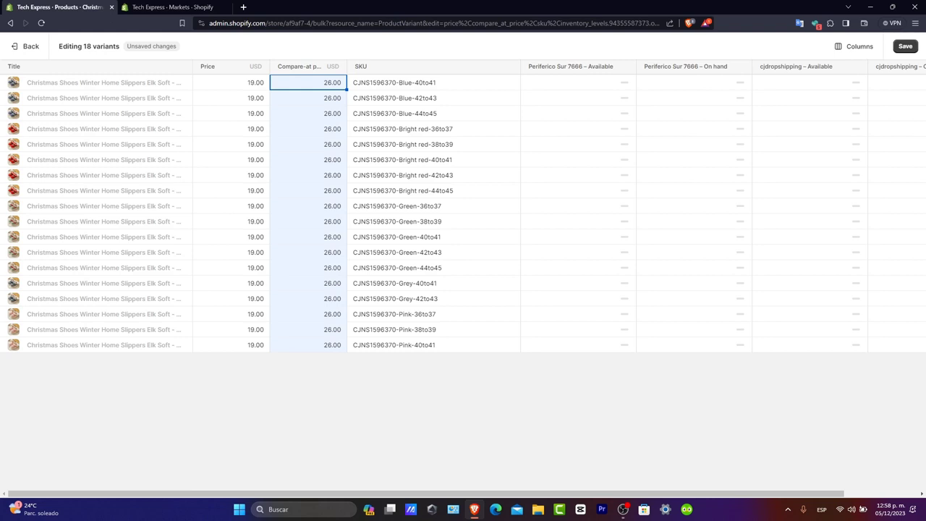
key(ctrl+s)
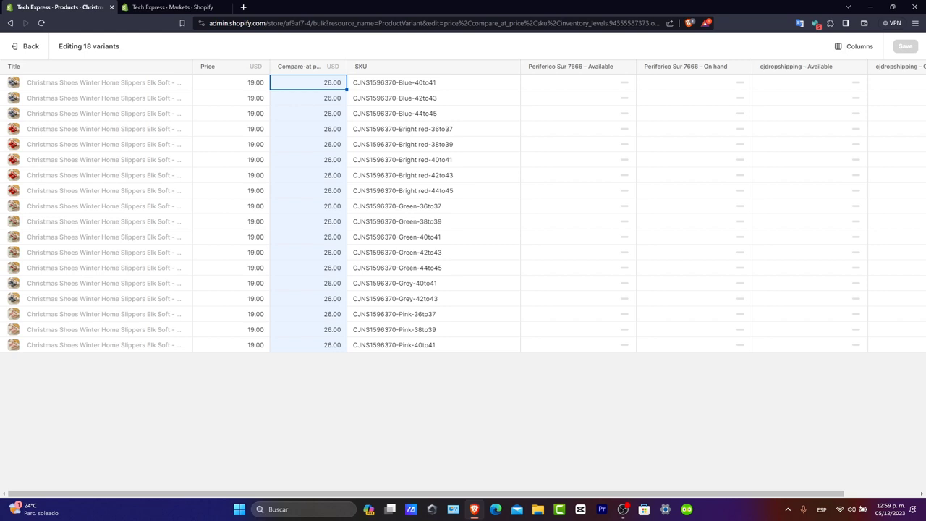
Leave the bulk editor, view the slippers in the online store and examine their sale price.
click(26, 46)
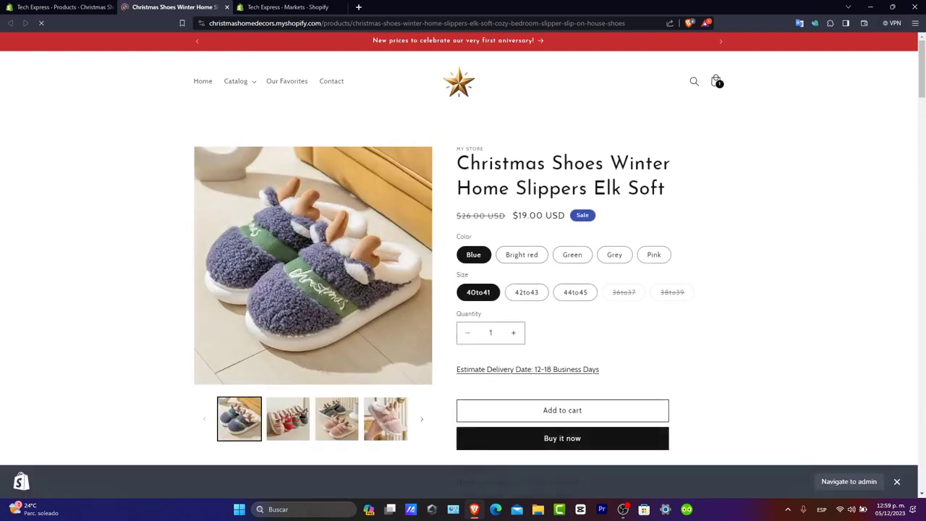
drag(519, 216, 570, 227)
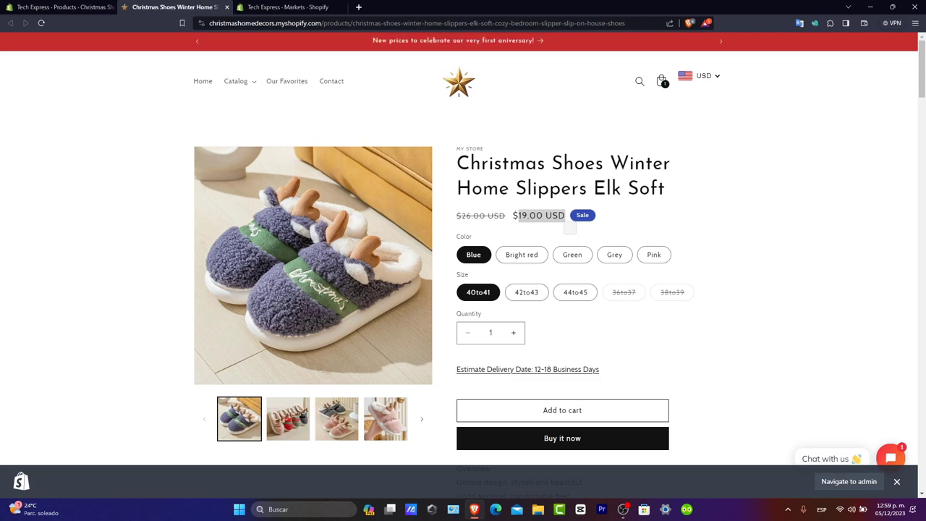
click(608, 230)
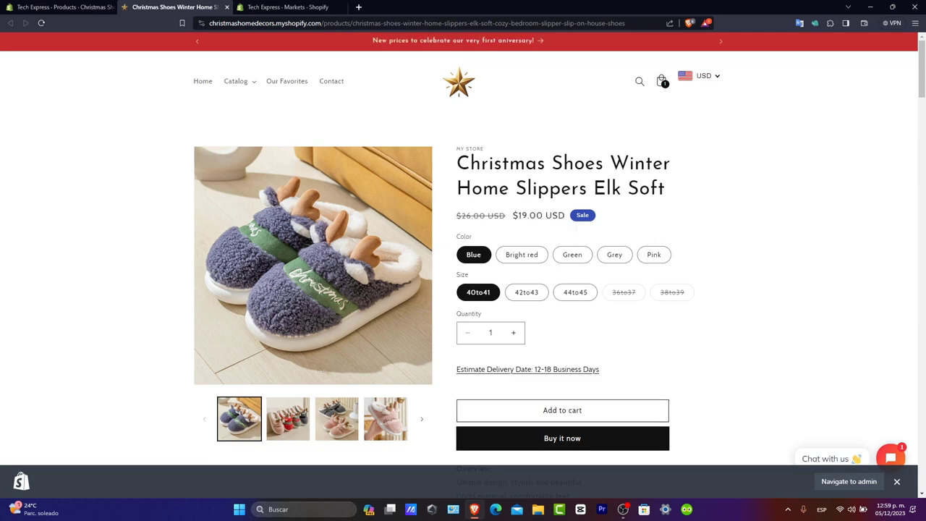
Start an immediate purchase of the Blue 40to41 slippers and examine the checkout's shipping cost, shipping method and payment sections.
click(563, 438)
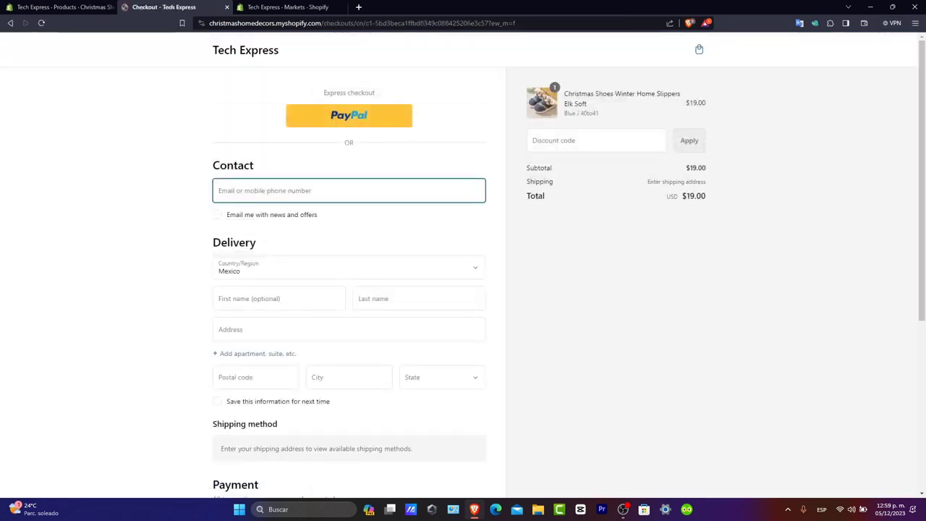
drag(648, 182, 706, 182)
scroll(706, 185, down, 2)
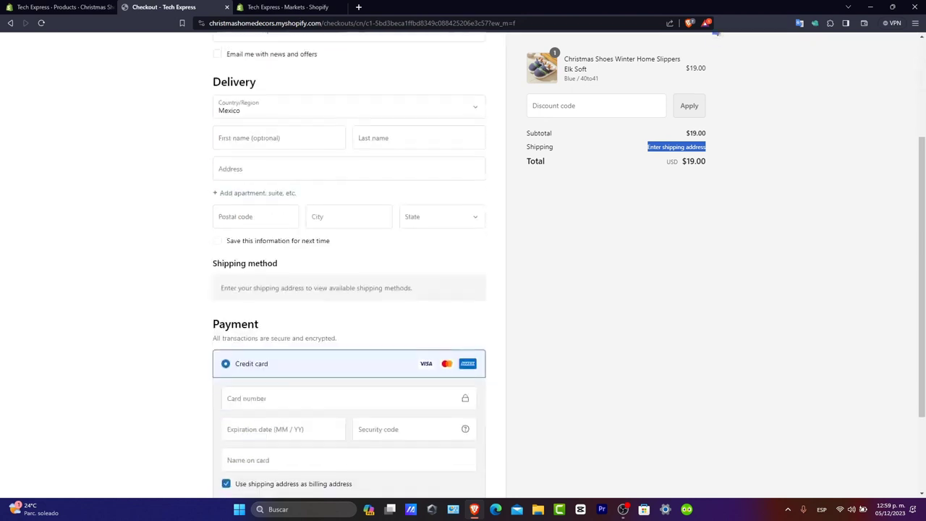
scroll(706, 184, down, 2)
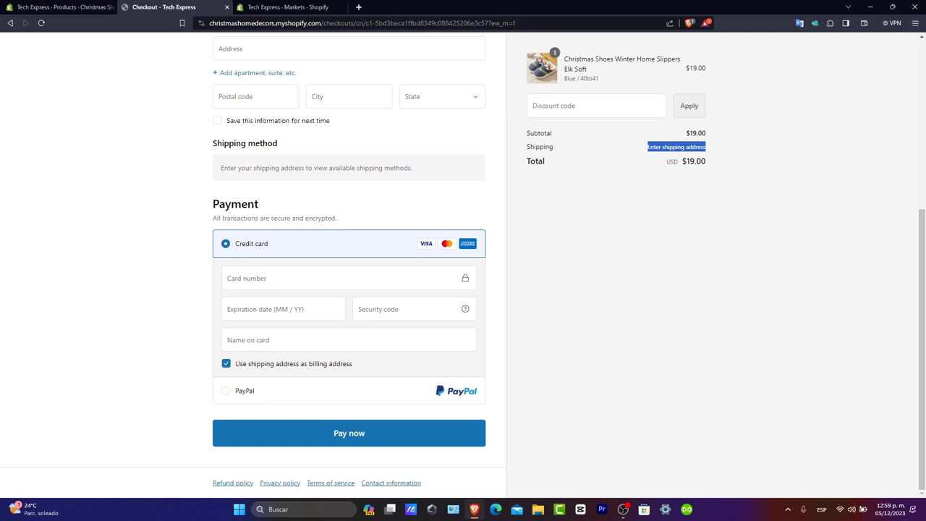
Return to the store admin, open the Shipping and delivery settings and review their sections from shipping rates to custom order fulfillment.
click(65, 7)
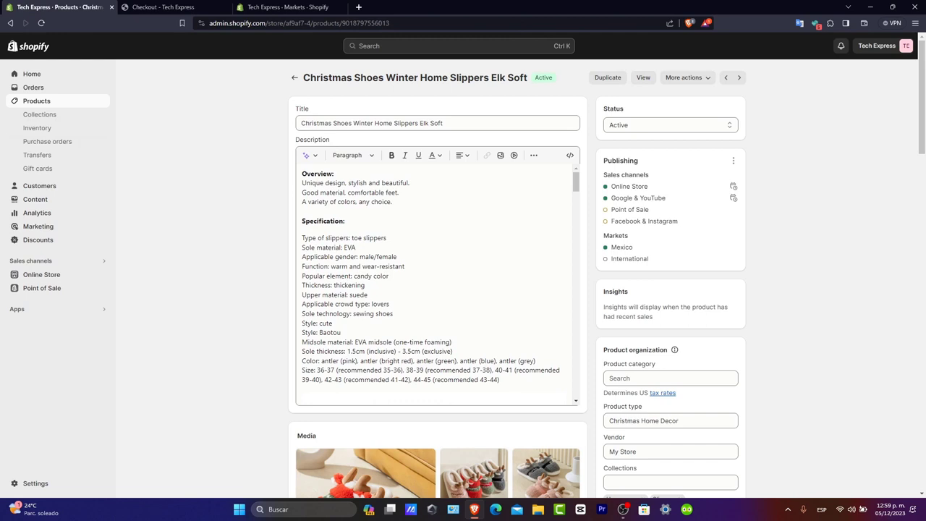
click(35, 484)
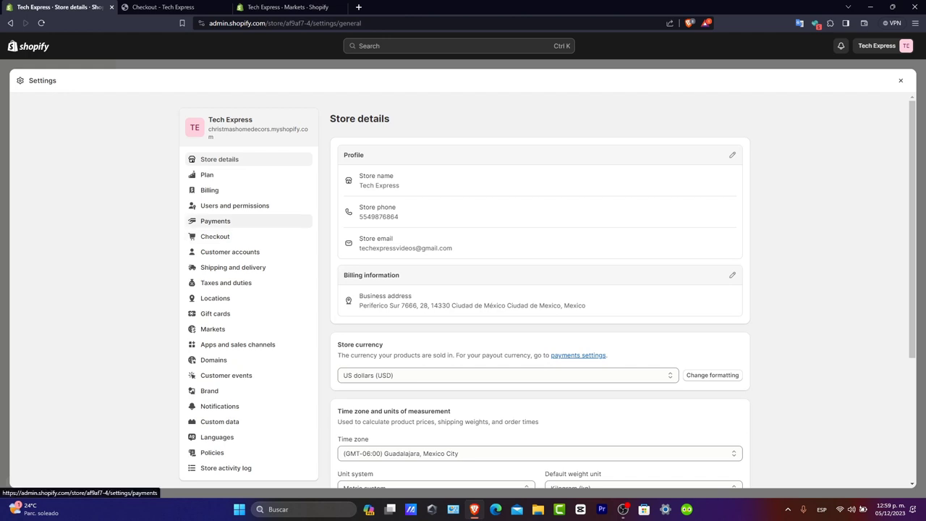
click(233, 267)
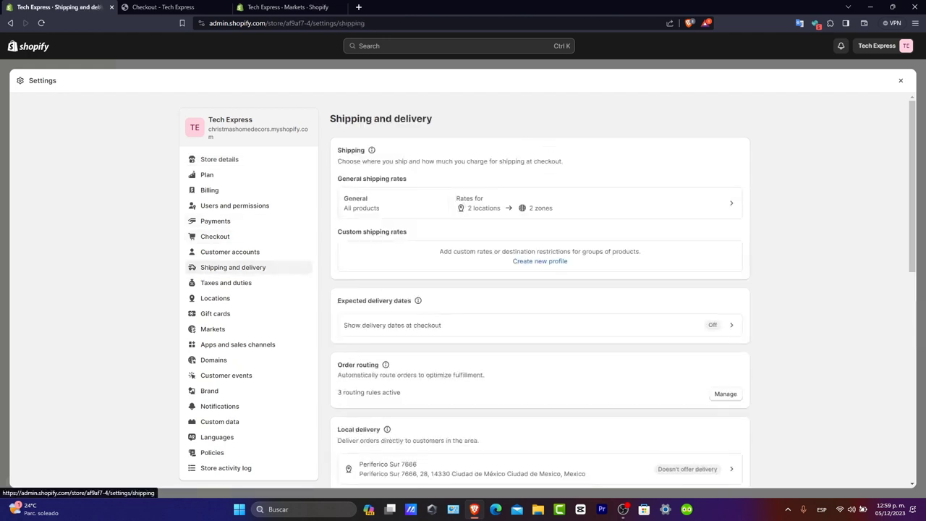
scroll(464, 289, down, 2)
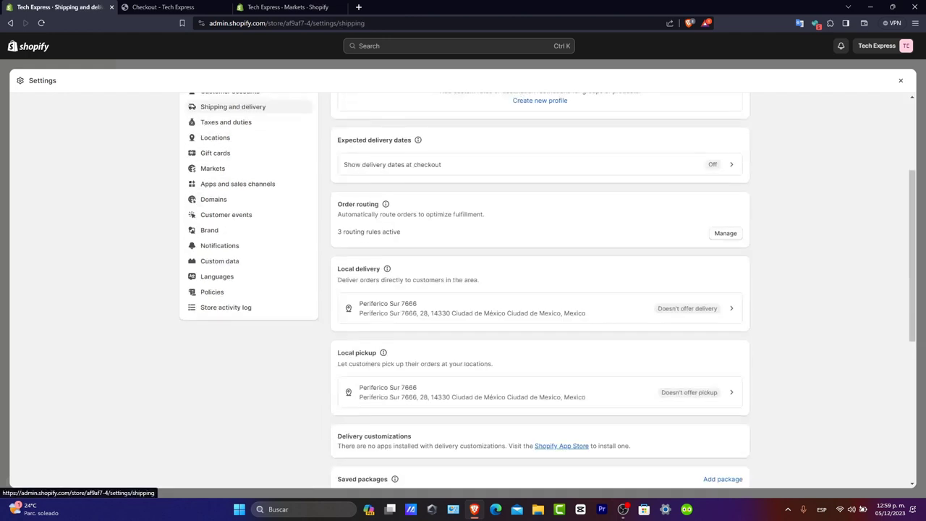
scroll(540, 289, down, 4)
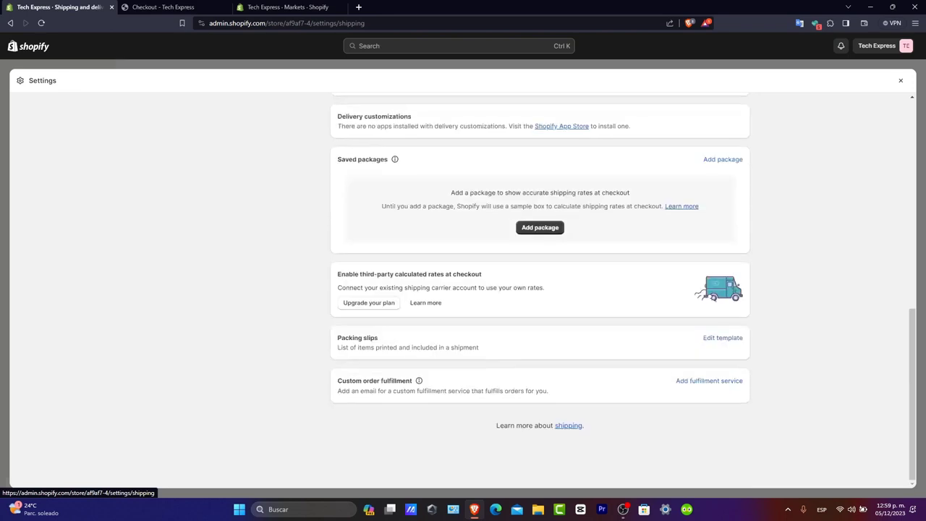
scroll(540, 289, up, 8)
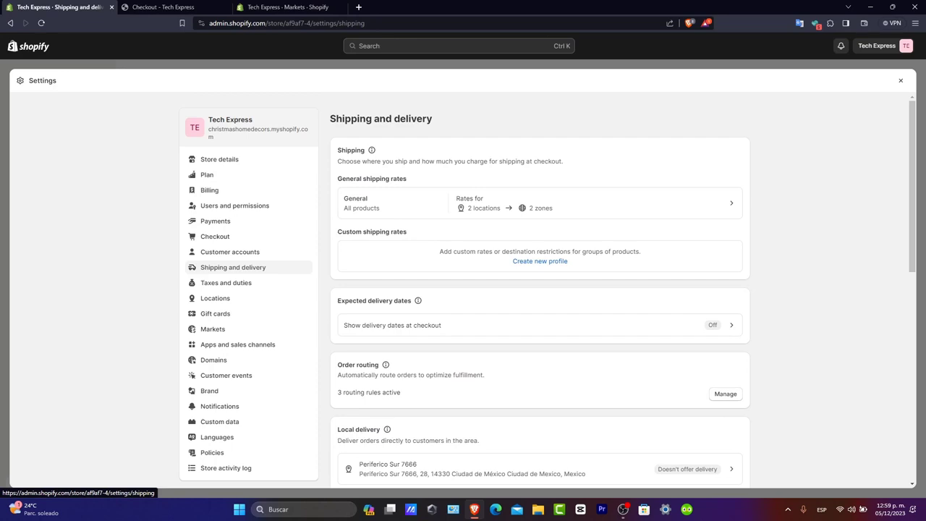
scroll(463, 289, down, 3)
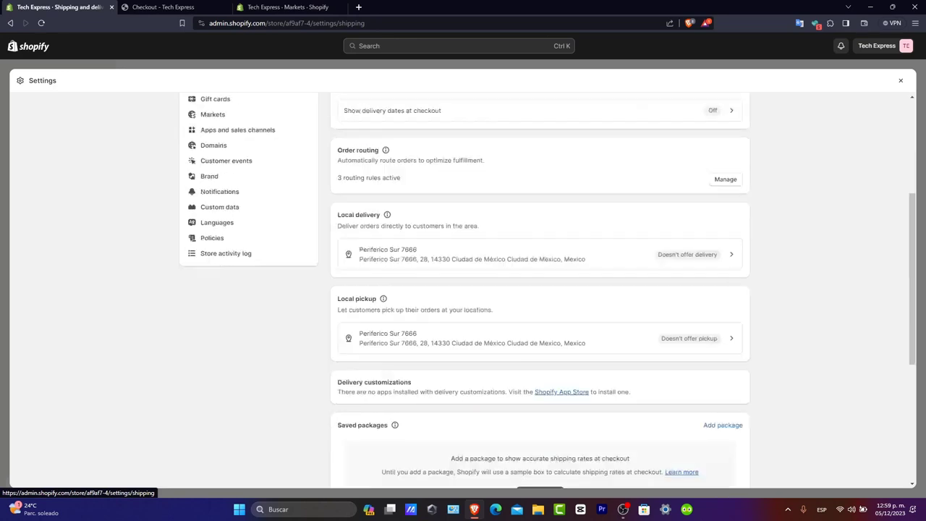
scroll(464, 290, up, 3)
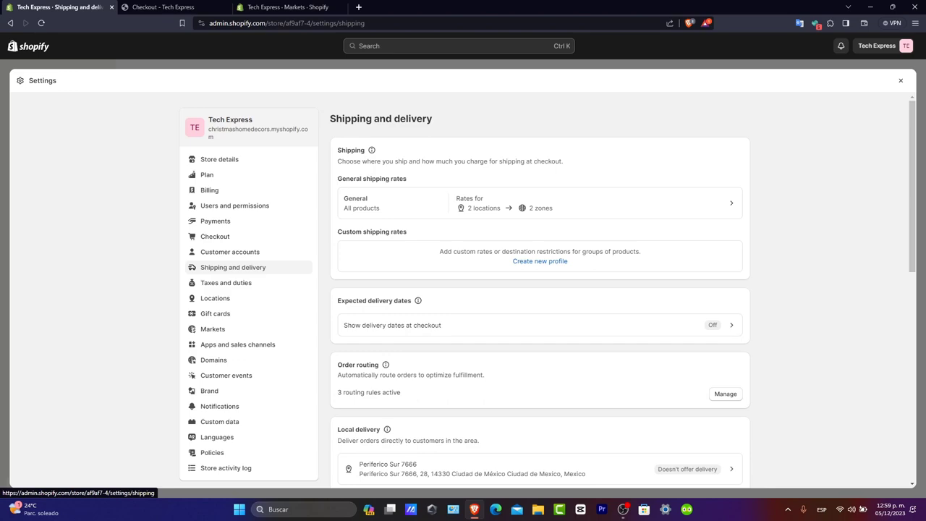